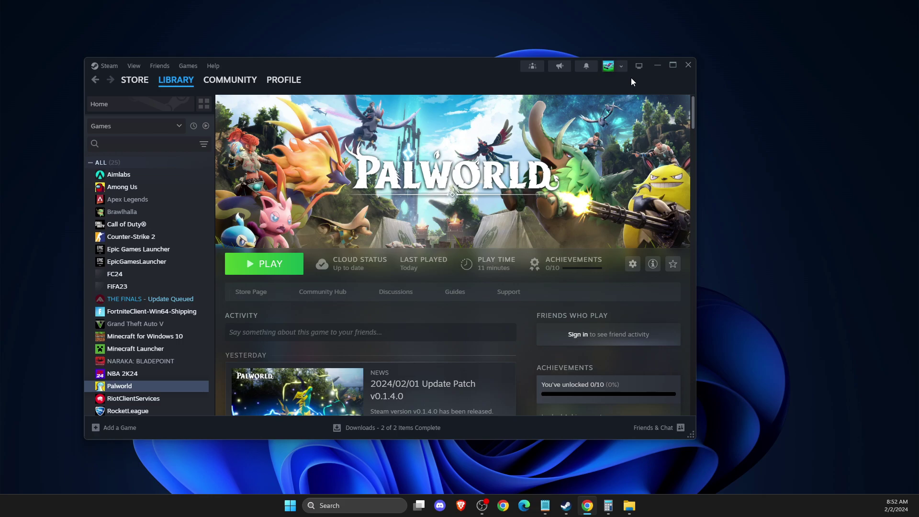
# Open Palworld's local install folder from its Steam Properties Installed Files page
pyautogui.moveTo(423, 73); pyautogui.dragTo(502, 62)
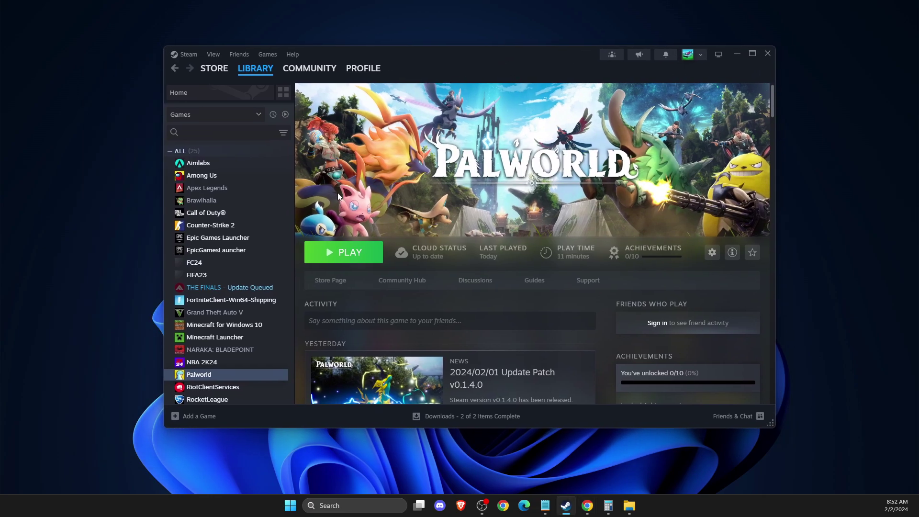
pyautogui.rightClick(205, 376)
pyautogui.click(237, 362)
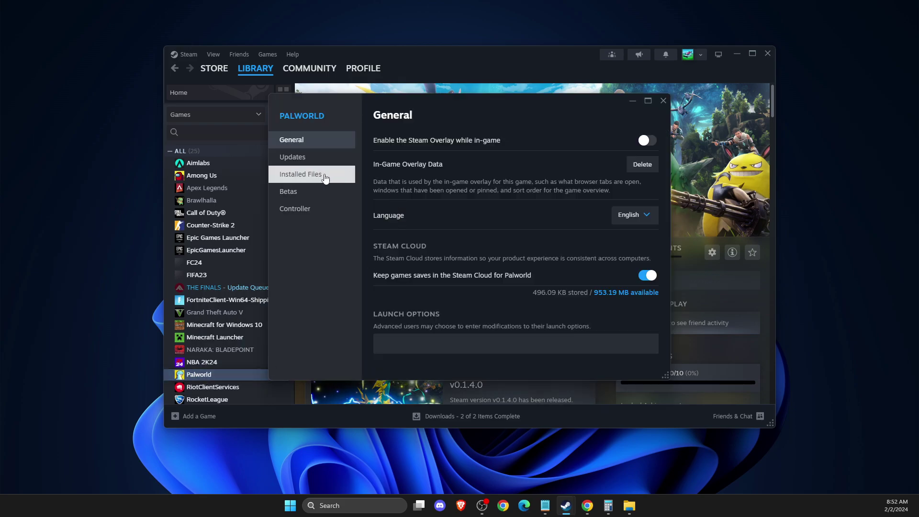
pyautogui.click(304, 175)
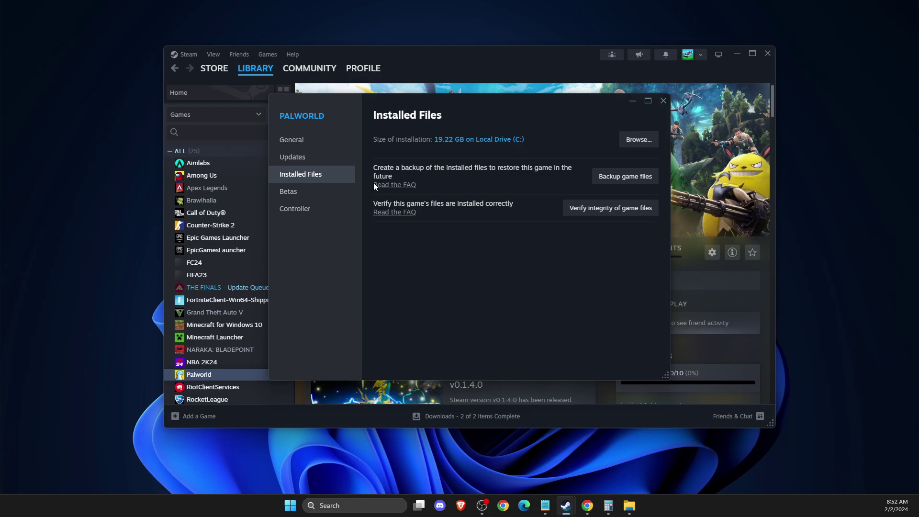
pyautogui.click(638, 139)
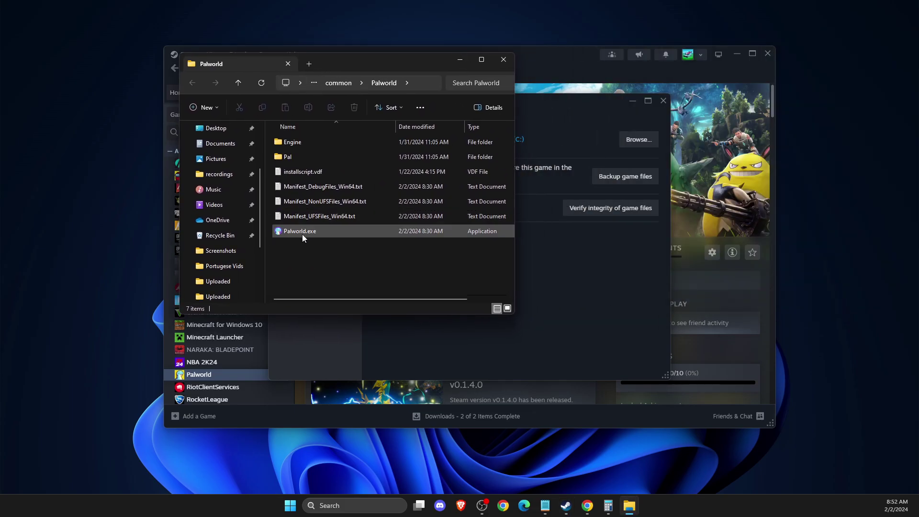
# Make Palworld.exe always run as administrator through its Compatibility properties, then close the folder
pyautogui.rightClick(302, 234)
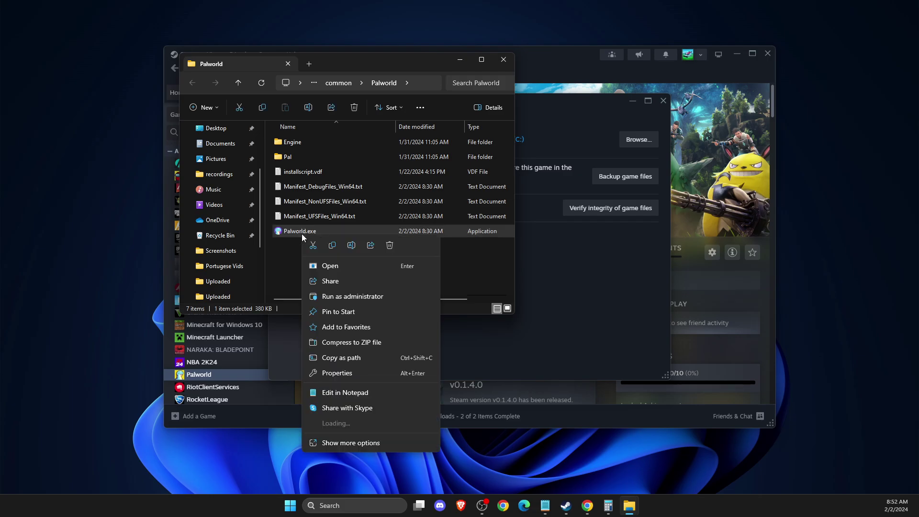
pyautogui.click(340, 373)
pyautogui.click(349, 249)
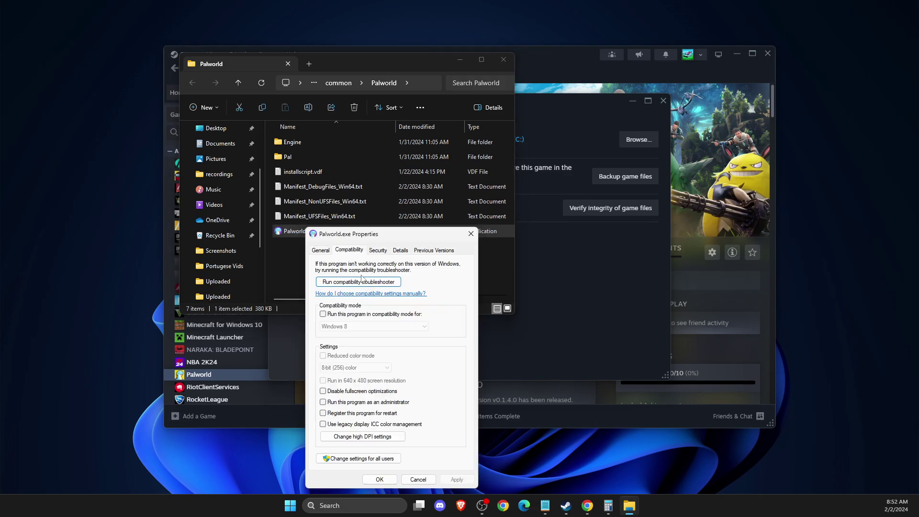
pyautogui.click(323, 402)
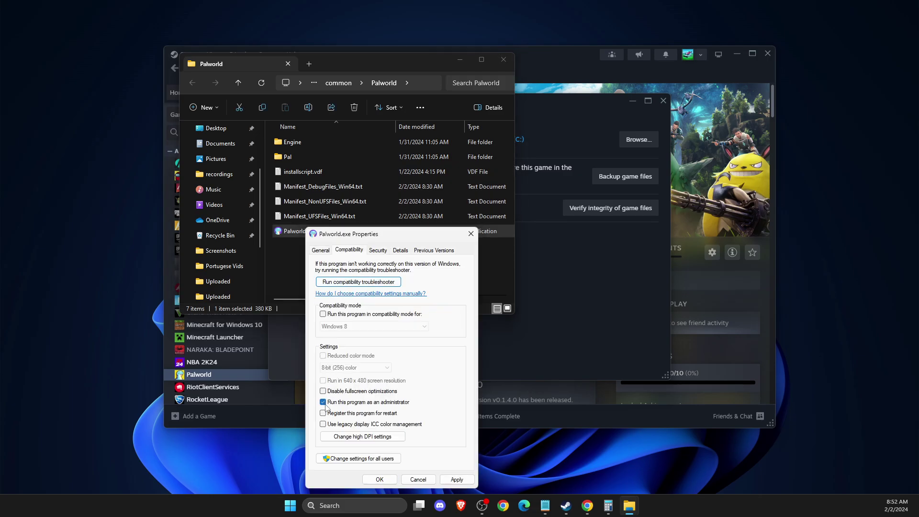
pyautogui.click(448, 479)
pyautogui.click(379, 479)
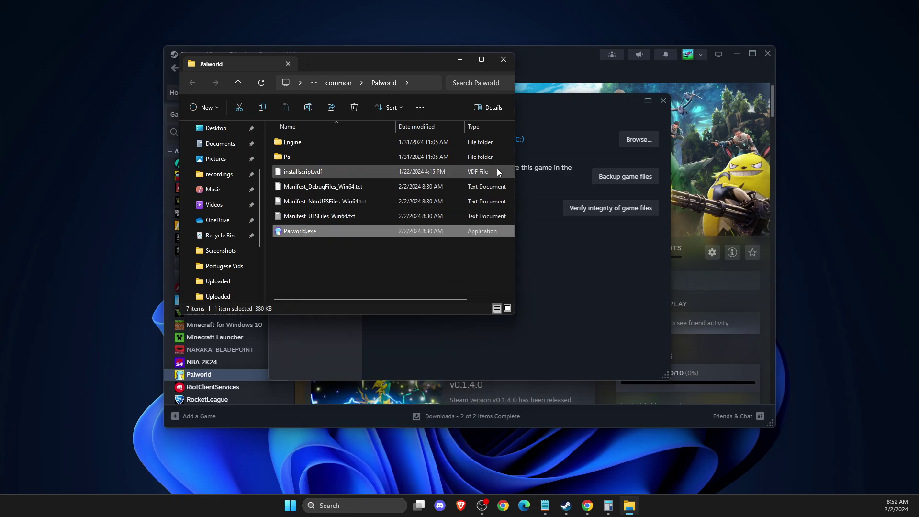
pyautogui.click(503, 59)
# Close Steam's Palworld properties and expand Ethernet under Network & internet's Advanced network settings
pyautogui.click(662, 101)
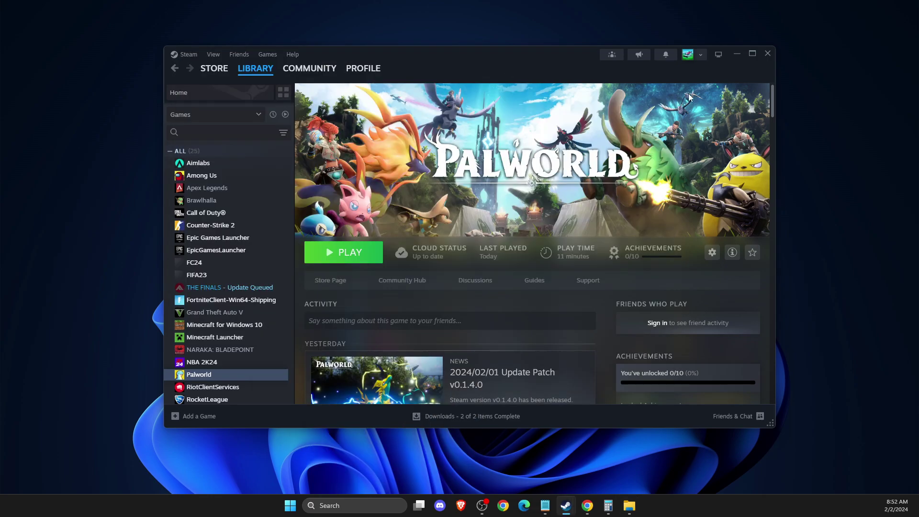
pyautogui.click(734, 55)
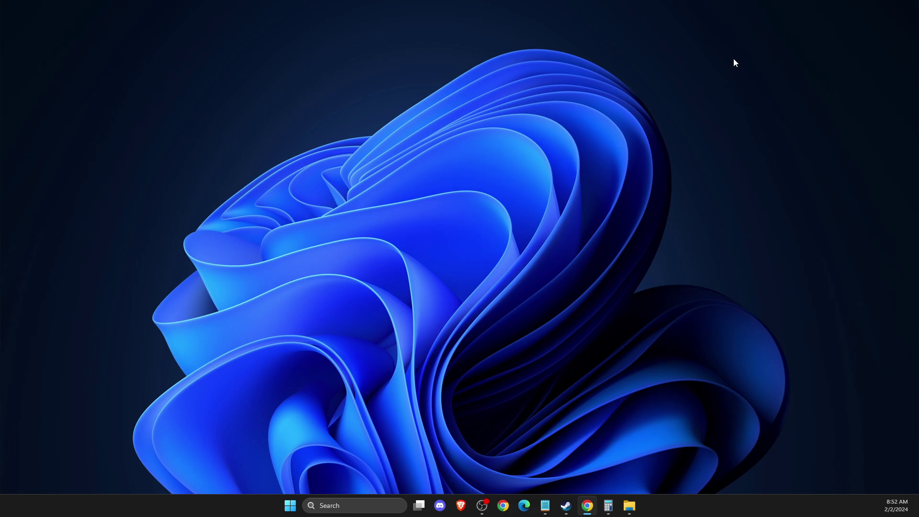
pyautogui.click(373, 506)
pyautogui.write('SETT')
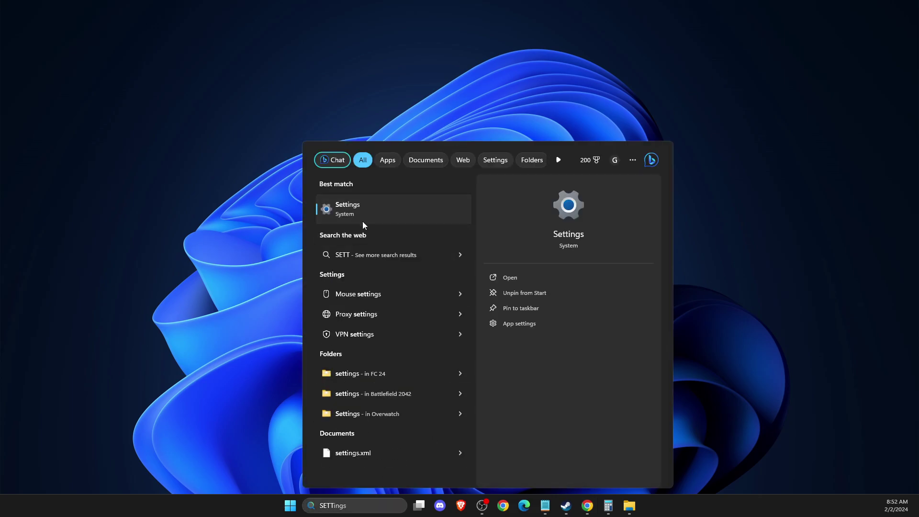
pyautogui.click(360, 211)
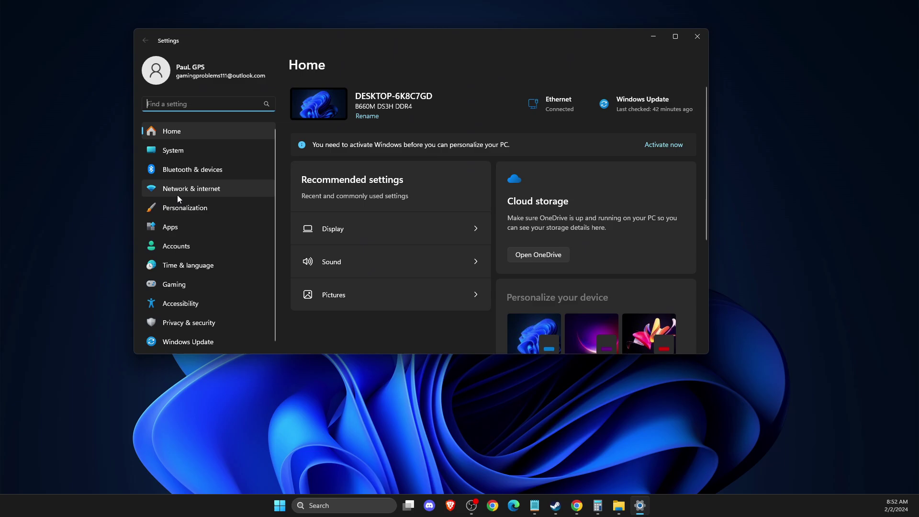
pyautogui.click(196, 192)
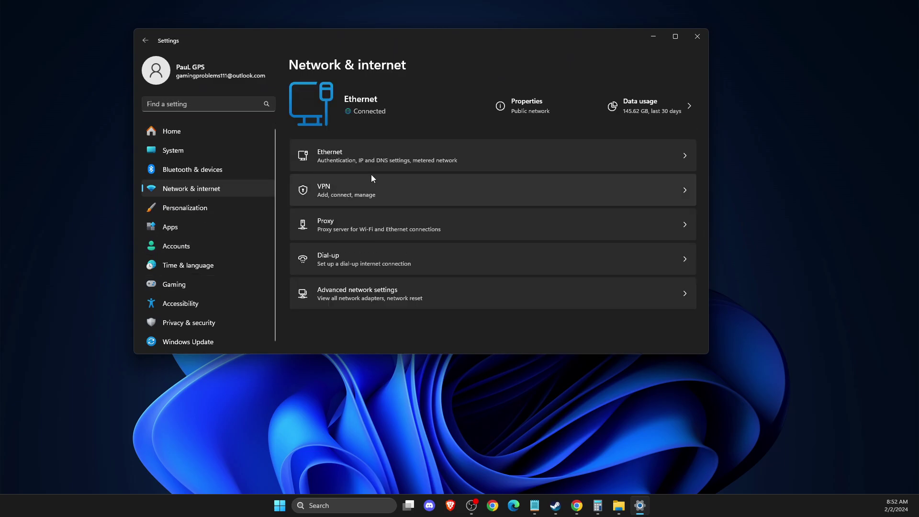
pyautogui.click(327, 297)
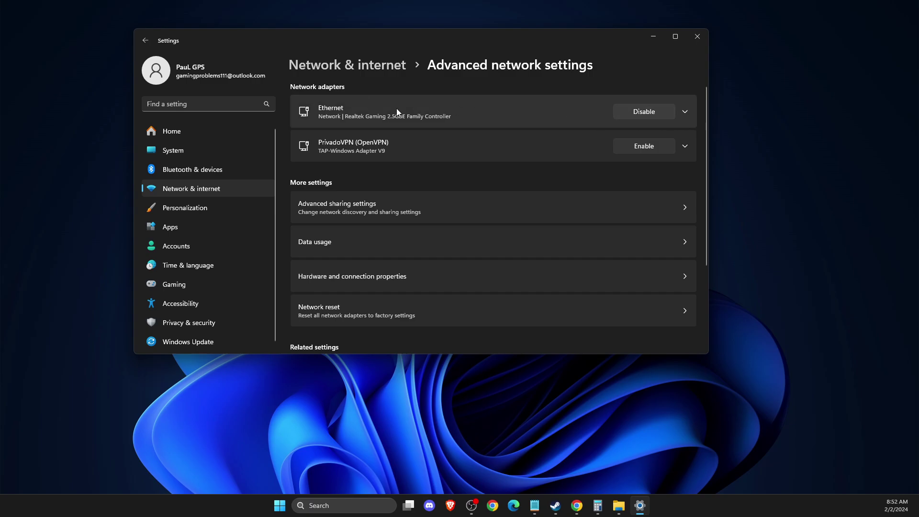
pyautogui.click(685, 113)
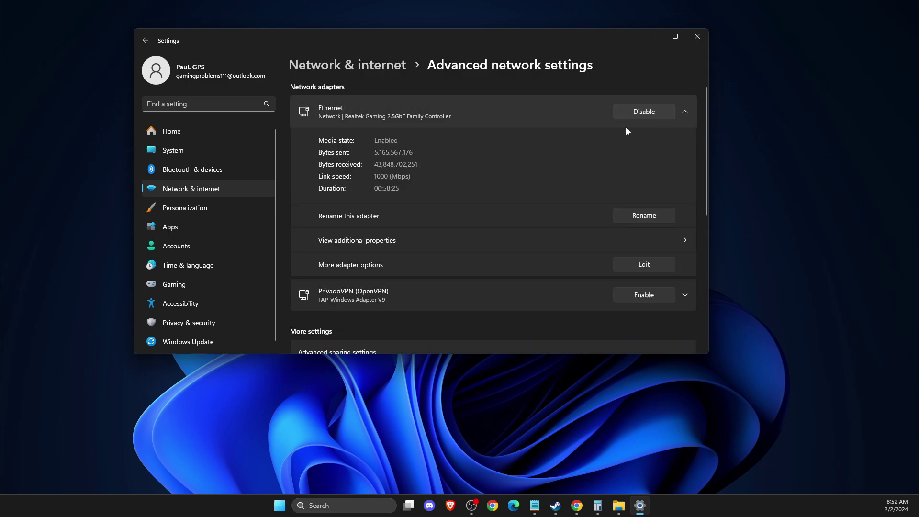
# Open the Internet Protocol Version 4 (TCP/IPv4) properties of the Ethernet adapter
pyautogui.click(627, 269)
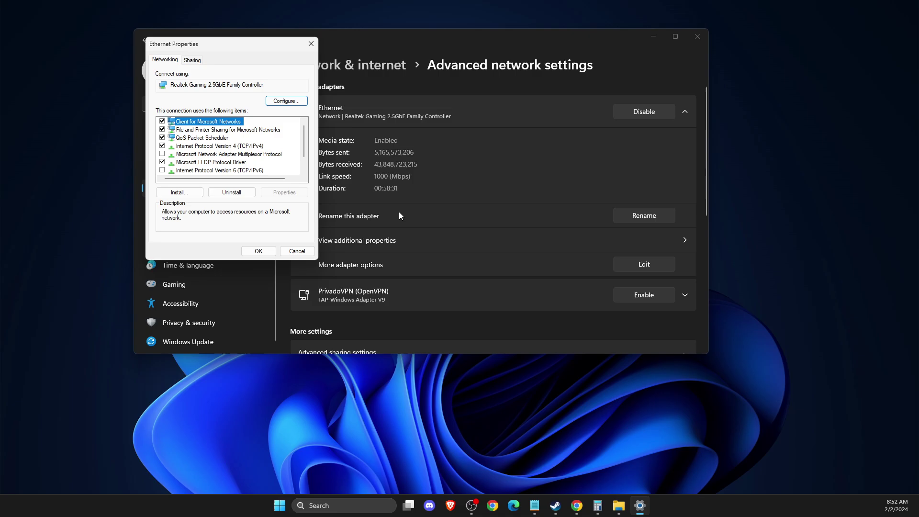
pyautogui.click(218, 147)
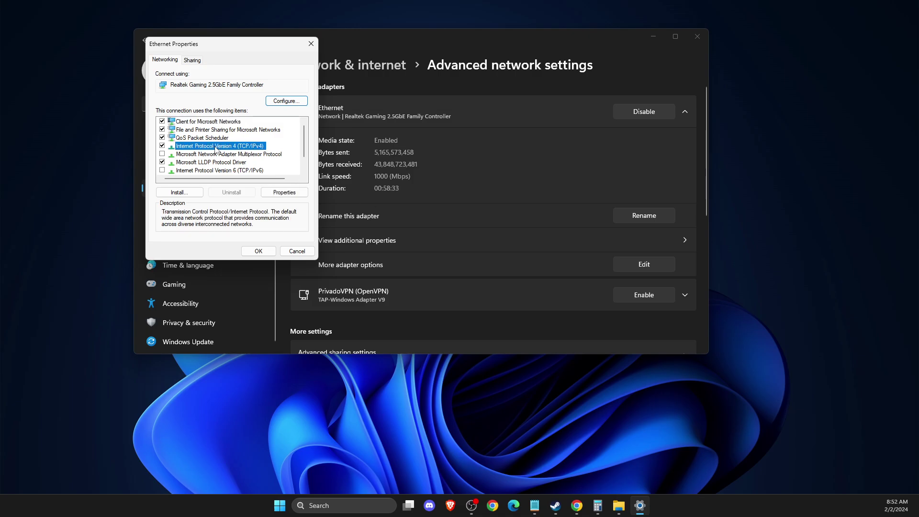
pyautogui.doubleClick(188, 146)
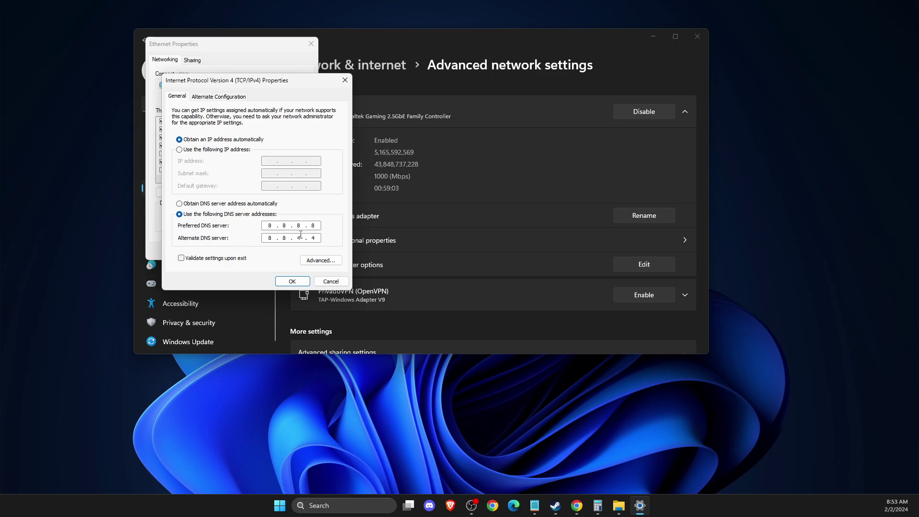
# Clear the 8.8.8.8 and 8.8.4.4 DNS entries and set DNS to obtain automatically
pyautogui.click(315, 238)
pyautogui.press('BackSpace')
pyautogui.press('BackSpace')
pyautogui.press('BackSpace')
pyautogui.press('BackSpace')
pyautogui.click(313, 225)
pyautogui.press('BackSpace')
pyautogui.press('BackSpace')
pyautogui.click(188, 204)
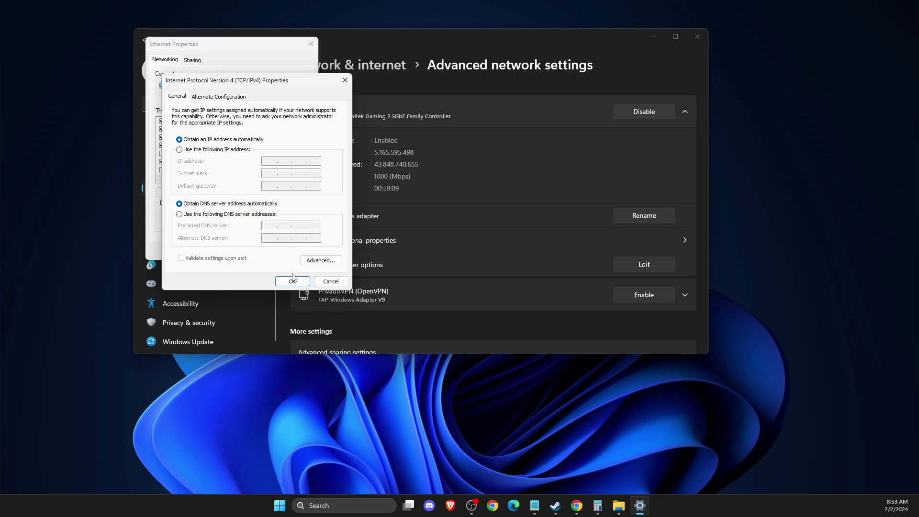
pyautogui.click(292, 281)
# Close Ethernet properties and Settings, then launch Windows PowerShell as administrator from search
pyautogui.click(260, 248)
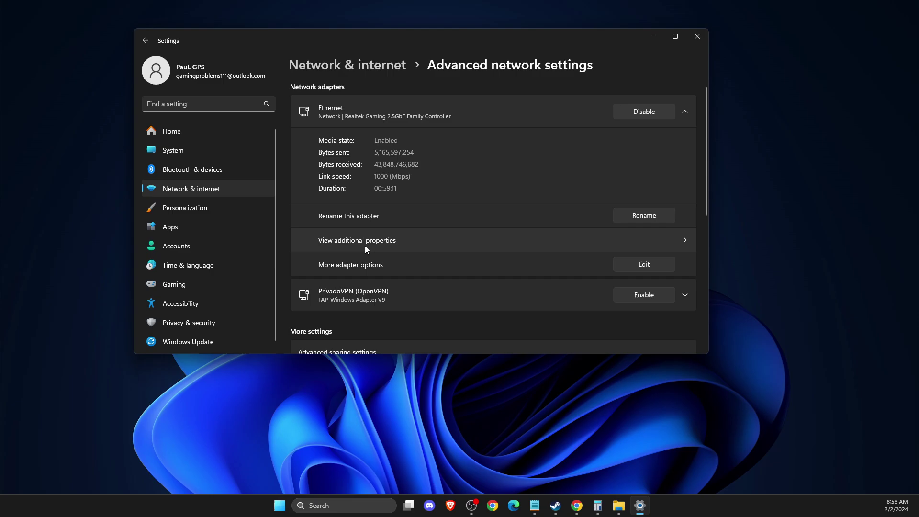
pyautogui.click(694, 38)
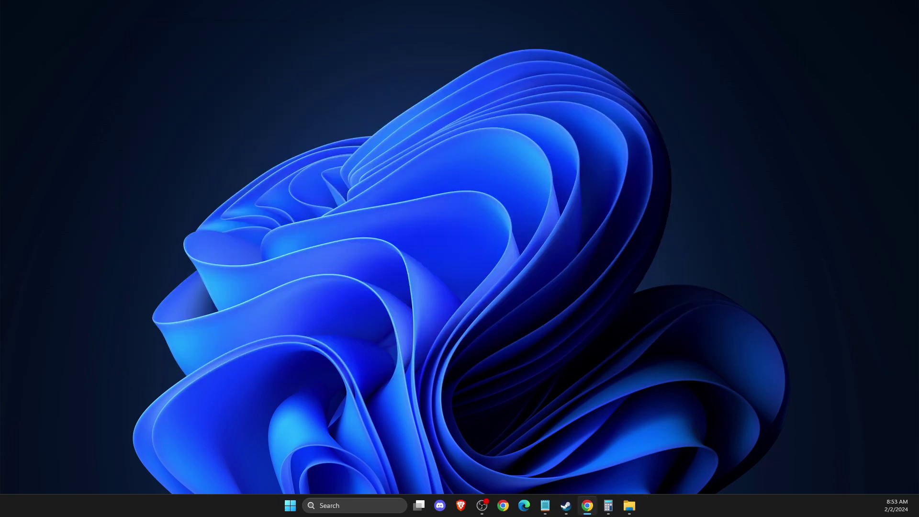
pyautogui.click(368, 506)
pyautogui.write('POWE')
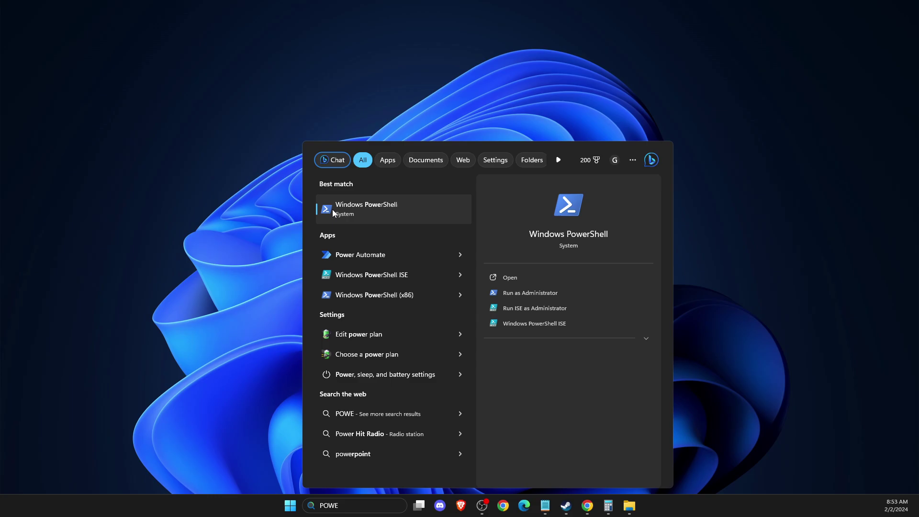
pyautogui.rightClick(353, 207)
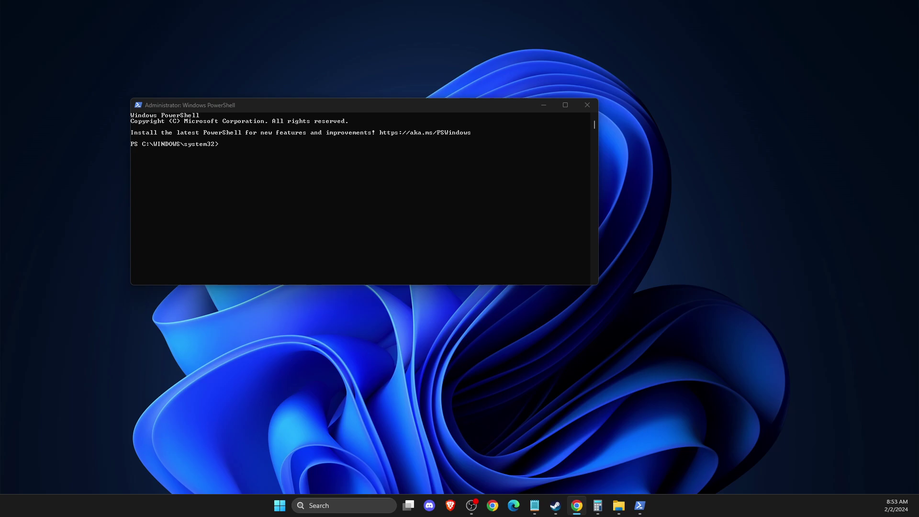
# Paste and run the netsh rule 'Palworld Port 27015' allowing inbound UDP port 27015
pyautogui.click(222, 145)
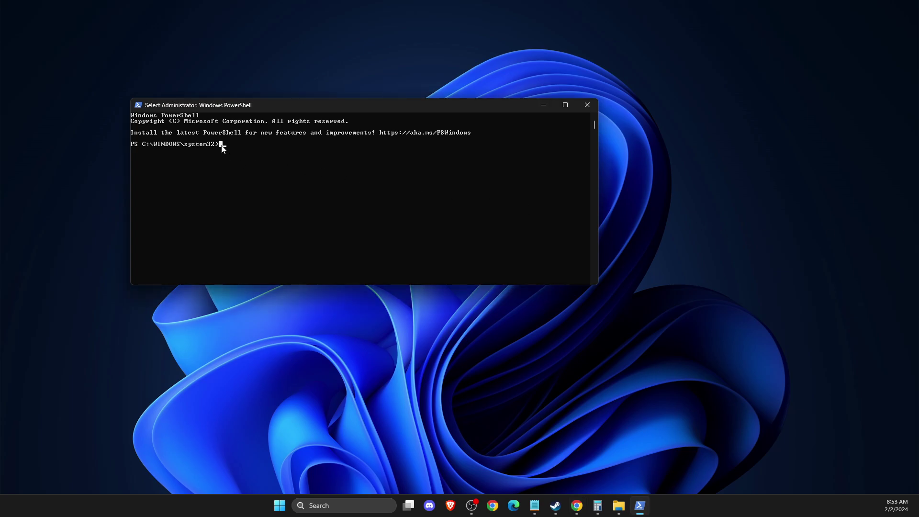
pyautogui.rightClick(295, 162)
pyautogui.press('Return')
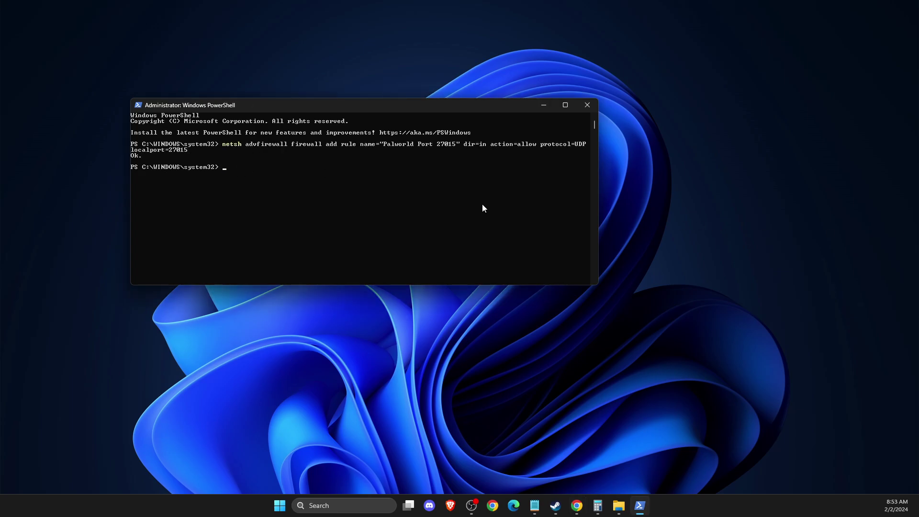
# Cancel the accidental console selections and refocus the PowerShell prompt
pyautogui.click(222, 167)
pyautogui.press('Escape')
pyautogui.click(225, 169)
pyautogui.press('Escape')
pyautogui.click(225, 167)
pyautogui.press('Escape')
pyautogui.hotkey('alt', 'Tab')
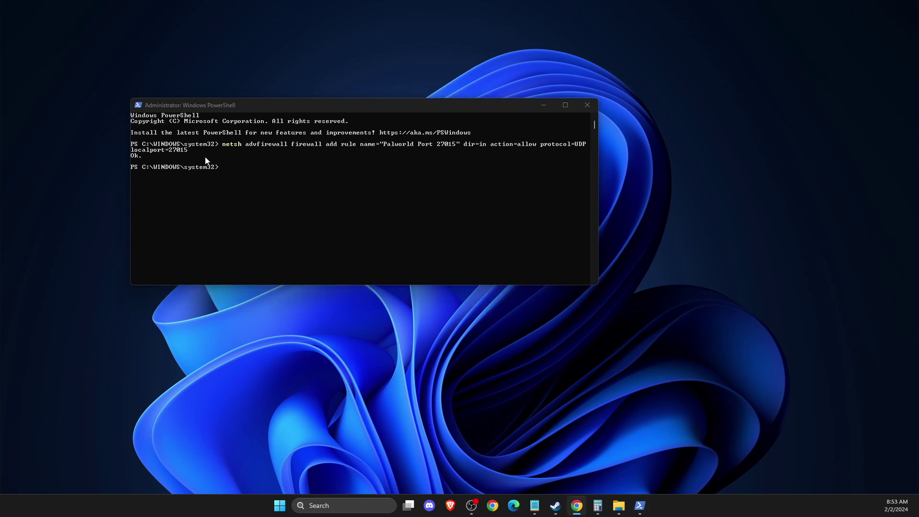
pyautogui.click(220, 167)
pyautogui.click(223, 170)
# Paste and run the netsh rule 'Palworld Port 8211' for inbound UDP 8211, removing stray characters
pyautogui.rightClick(222, 170)
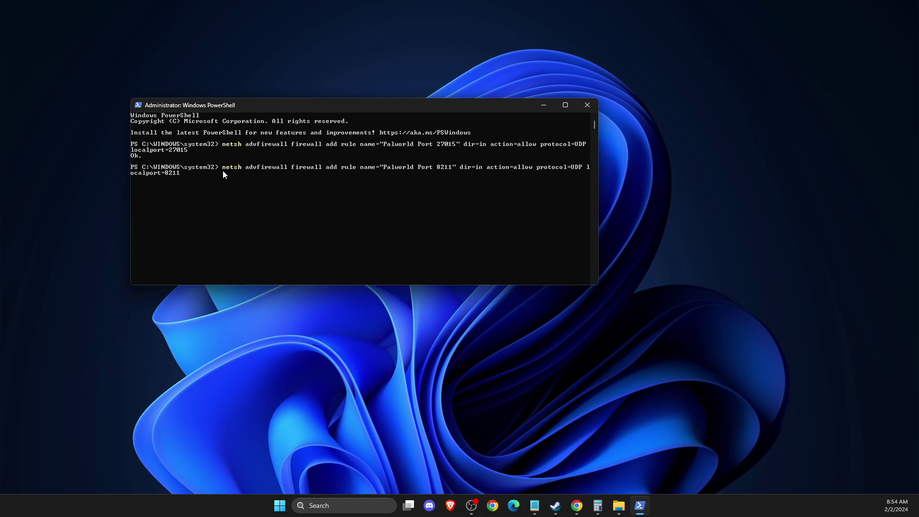
pyautogui.press('Return')
pyautogui.write('9329329:8211')
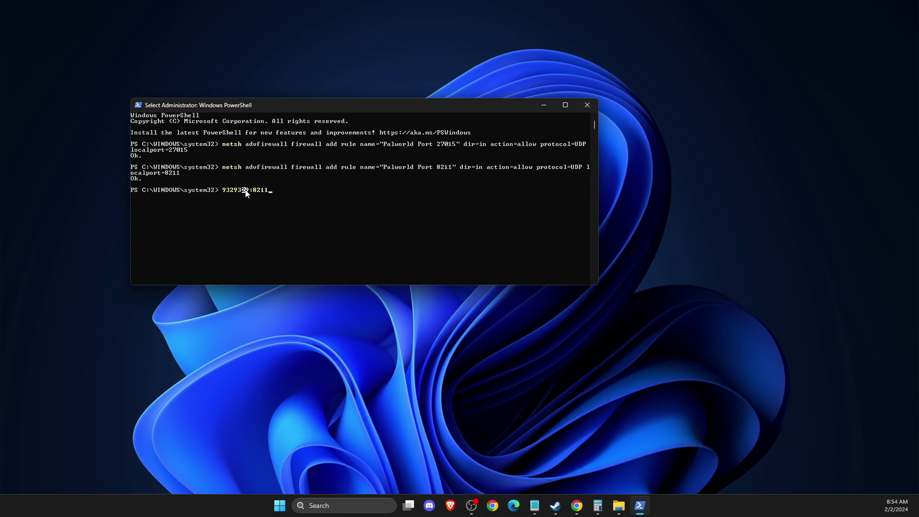
pyautogui.press('BackSpace')
pyautogui.press('BackSpace')
pyautogui.press('BackSpace')
pyautogui.press('BackSpace')
pyautogui.press('BackSpace')
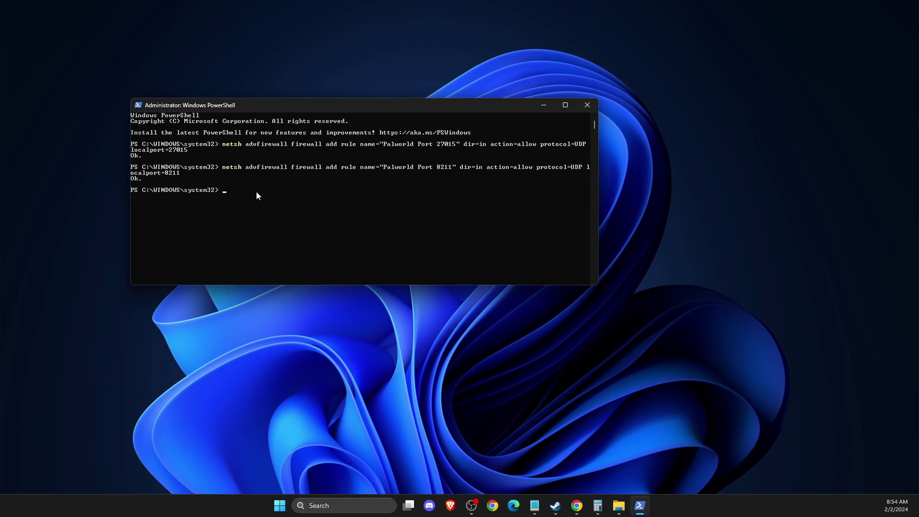
# Erase the stray prompt text and close the Administrator PowerShell window
pyautogui.write('OUB')
pyautogui.press('BackSpace')
pyautogui.press('BackSpace')
pyautogui.press('BackSpace')
pyautogui.write('PU')
pyautogui.click(586, 107)
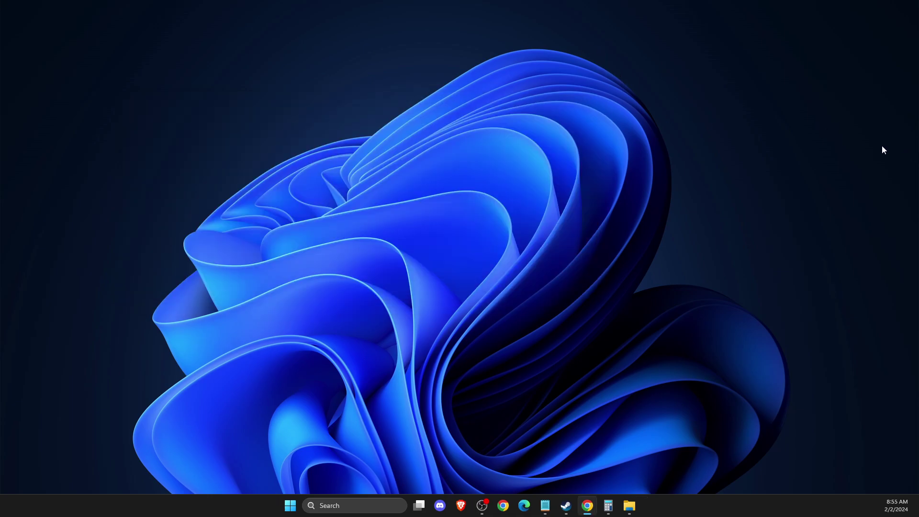
pyautogui.click(481, 506)
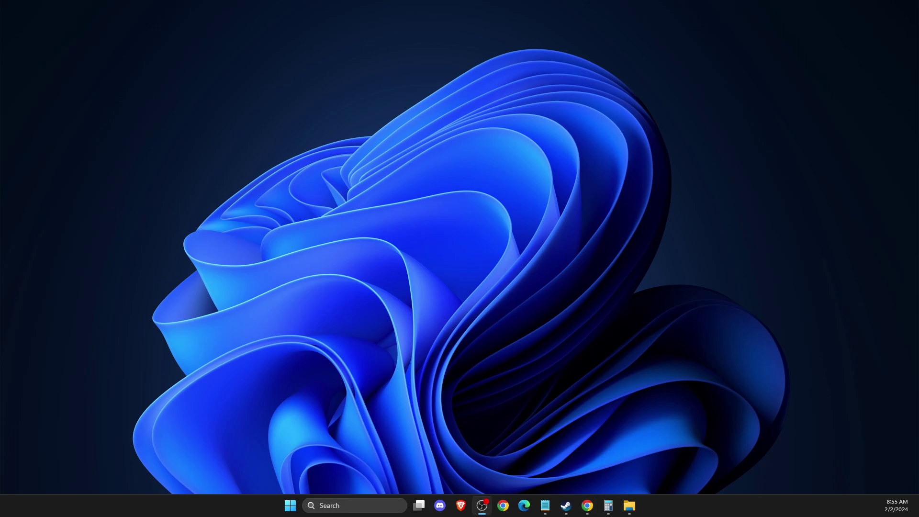